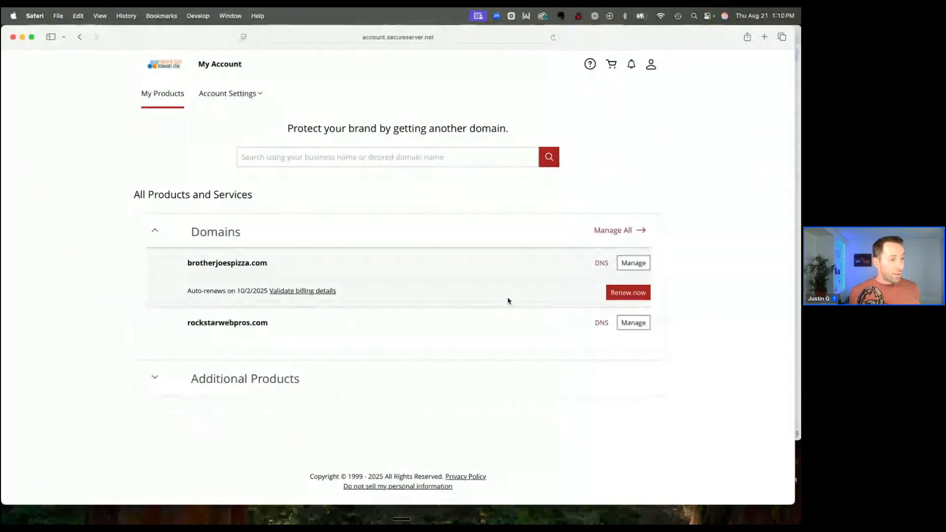
Open the DNS records of the domain brotherjoespizza.com.
{"action": "left_click", "coordinate": [602, 264]}
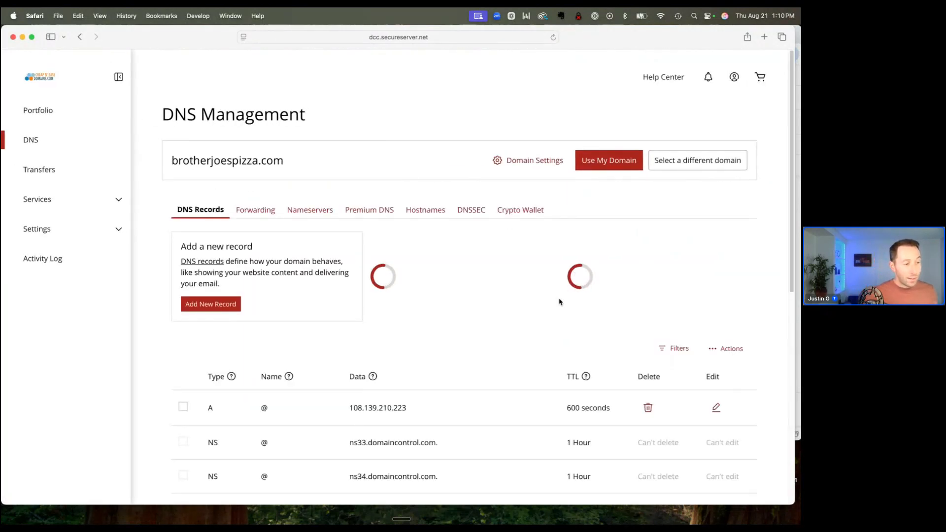
{"action": "scroll", "coordinate": [560, 302], "scroll_direction": "down", "scroll_amount": 6}
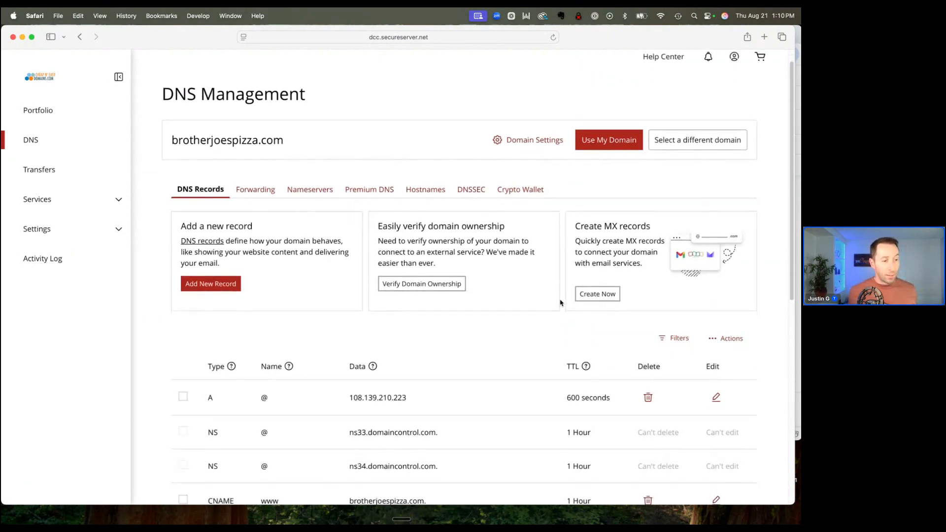
{"action": "scroll", "coordinate": [561, 303], "scroll_direction": "down", "scroll_amount": 1}
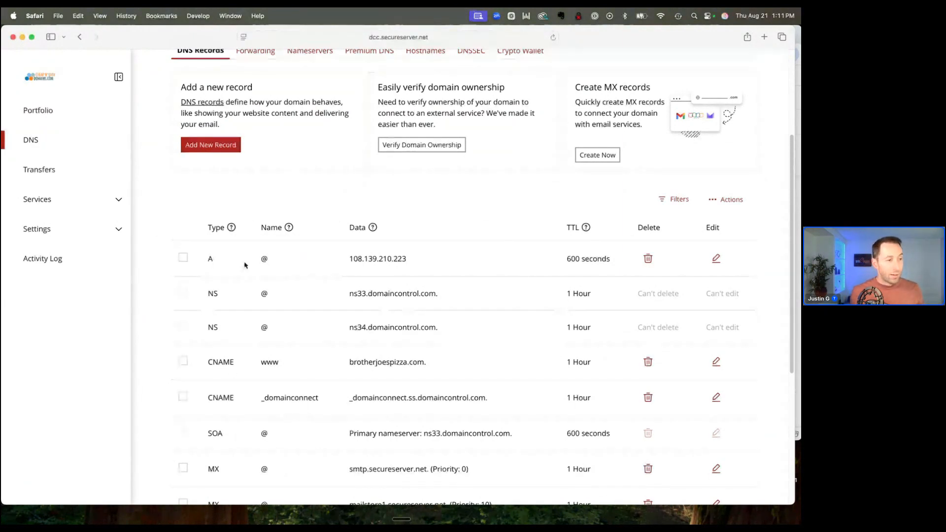
Change the value of the existing A record for @ to 50.17.250.125 and save it.
{"action": "left_click", "coordinate": [714, 259]}
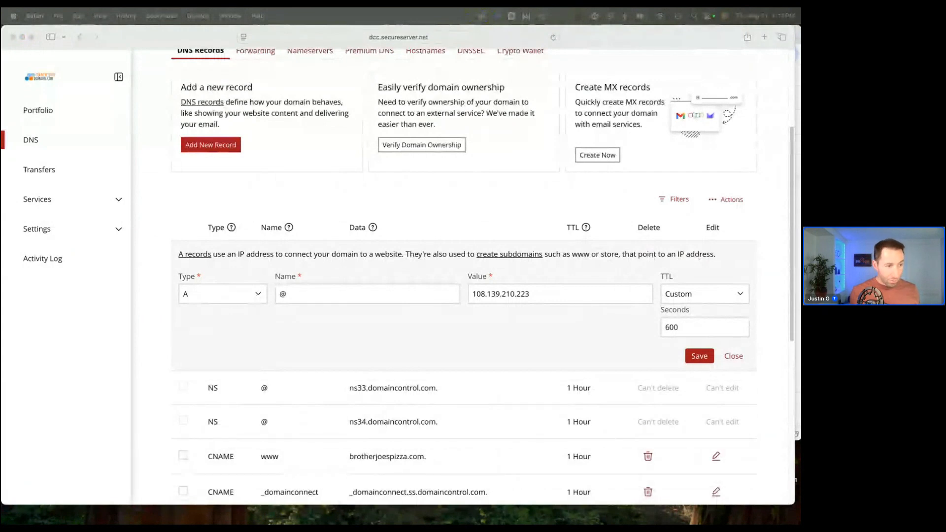
{"action": "left_click", "coordinate": [547, 299]}
{"action": "key", "text": "super+a"}
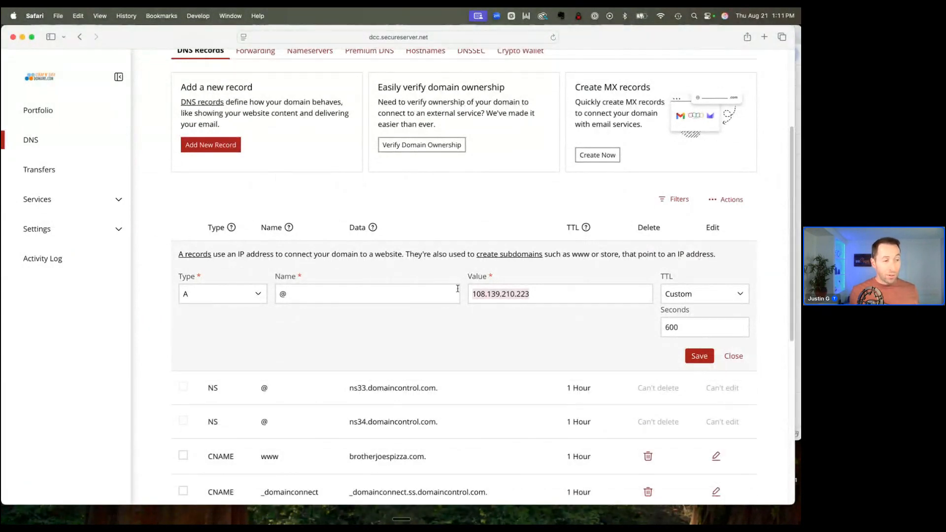
{"action": "type", "text": "50.17.250.125"}
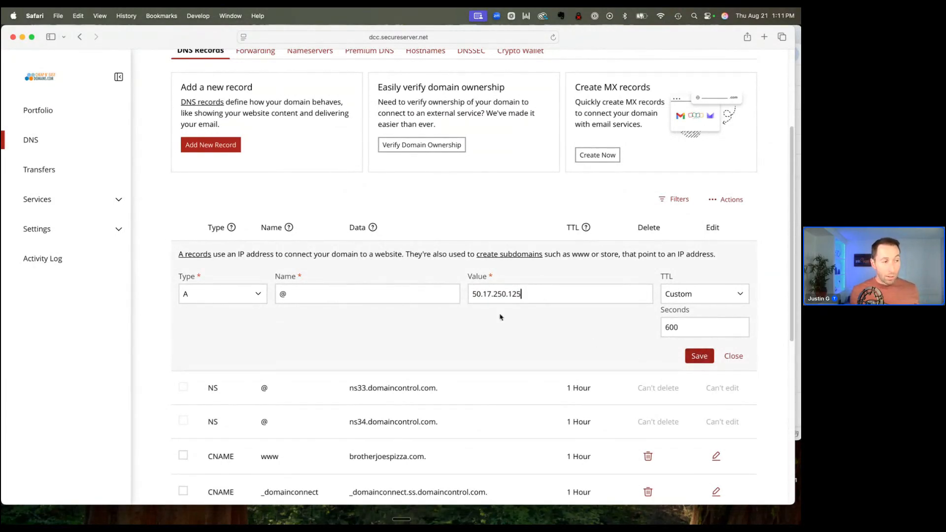
{"action": "left_click", "coordinate": [700, 356]}
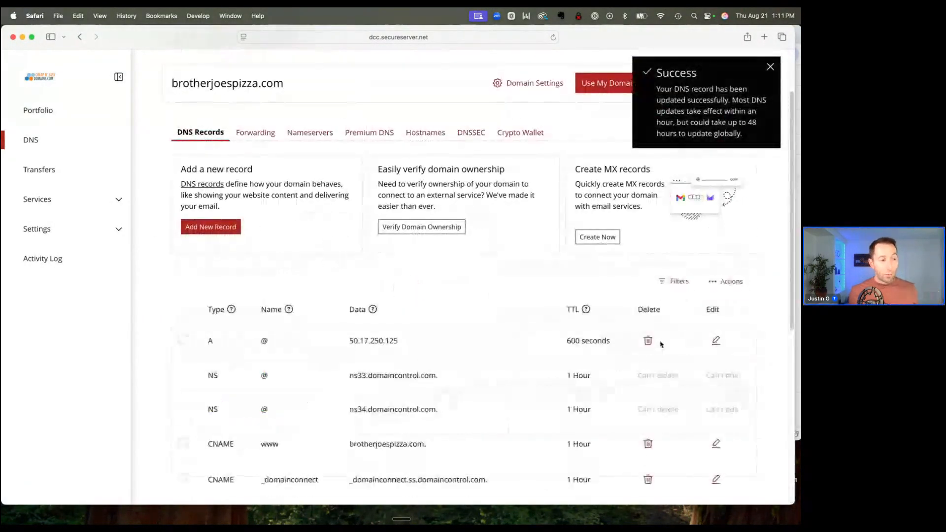
Add and save a second A record with the name @ and the value 54.164.59.88.
{"action": "scroll", "coordinate": [617, 327], "scroll_direction": "down", "scroll_amount": 1}
{"action": "scroll", "coordinate": [616, 327], "scroll_direction": "down", "scroll_amount": 1}
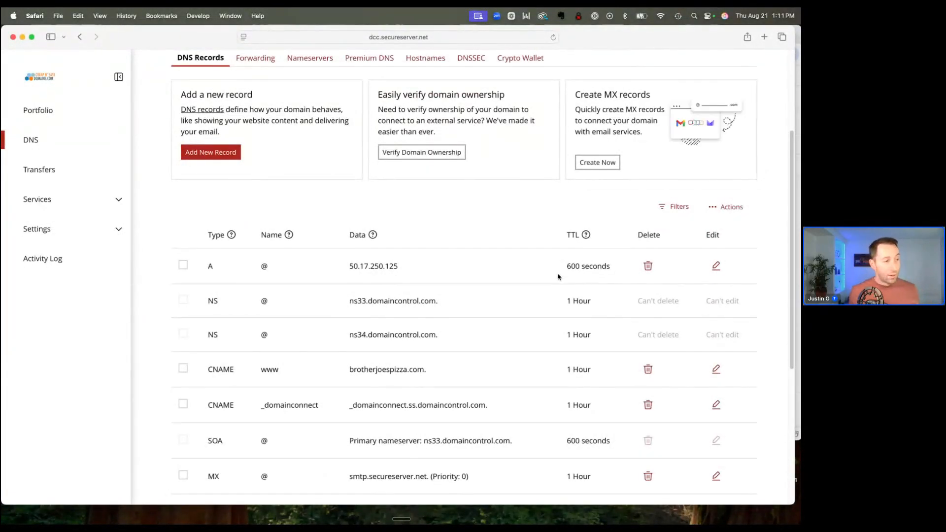
{"action": "left_click", "coordinate": [220, 151]}
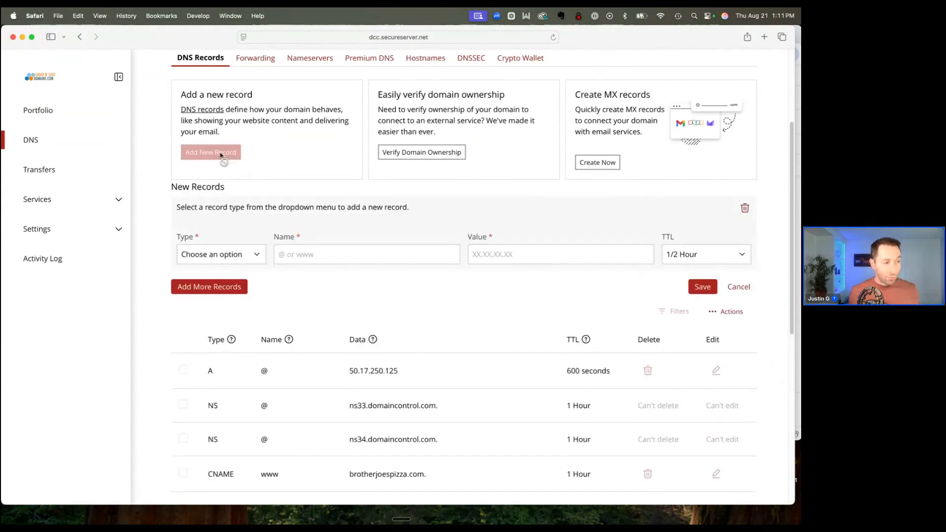
{"action": "left_click", "coordinate": [211, 255]}
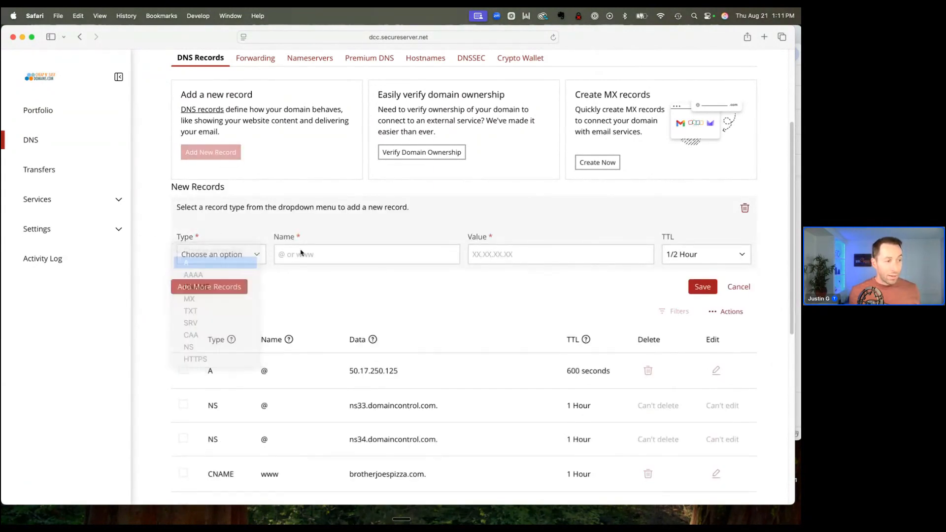
{"action": "left_click", "coordinate": [211, 276]}
{"action": "type", "text": "@"}
{"action": "key", "text": "Tab"}
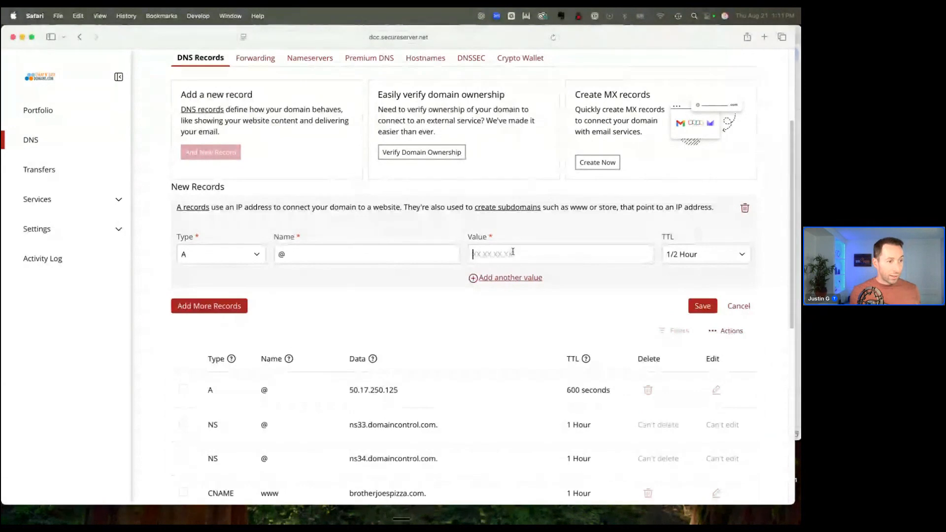
{"action": "left_click", "coordinate": [512, 252]}
{"action": "type", "text": "54.164.59.88"}
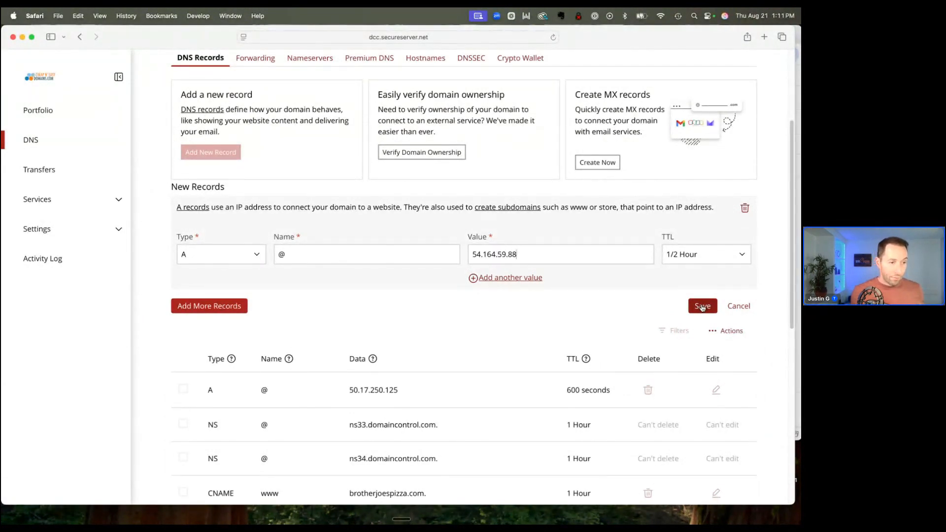
{"action": "left_click", "coordinate": [702, 306]}
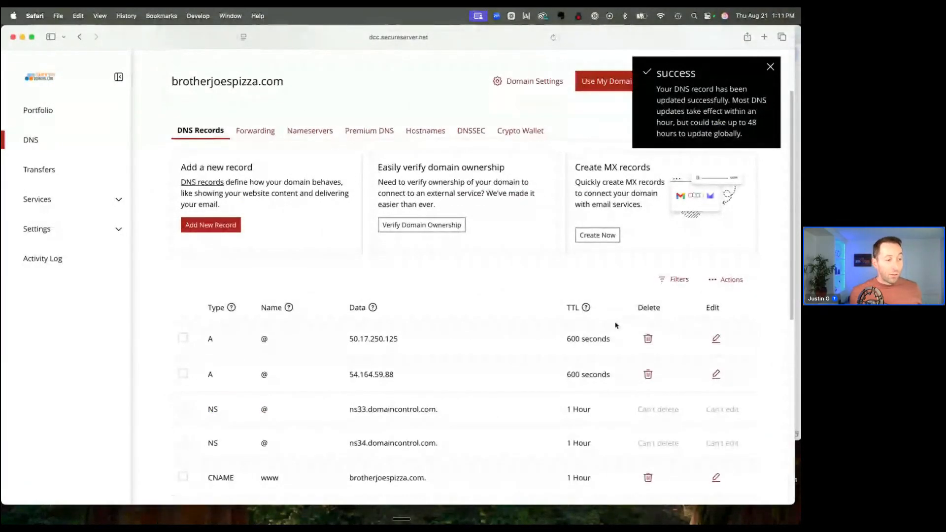
{"action": "scroll", "coordinate": [616, 325], "scroll_direction": "down", "scroll_amount": 2}
{"action": "scroll", "coordinate": [617, 325], "scroll_direction": "down", "scroll_amount": 2}
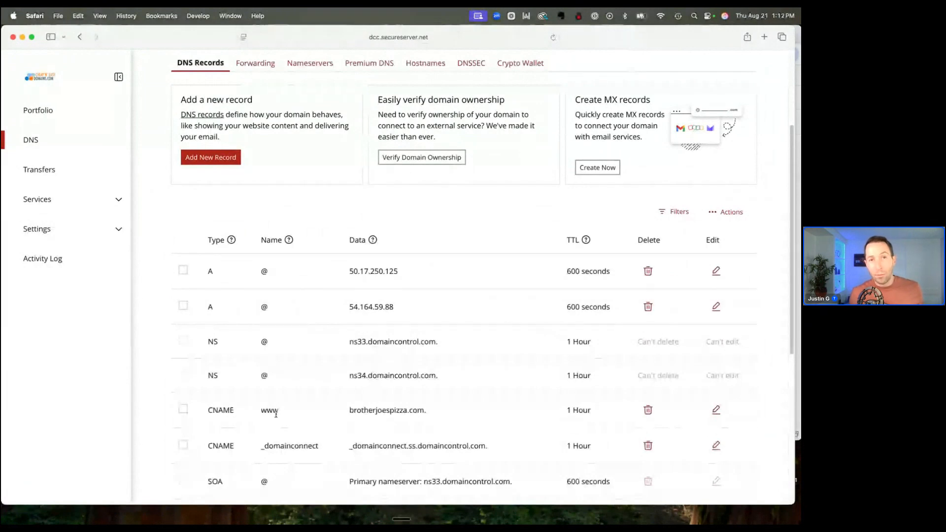
{"action": "left_click", "coordinate": [216, 159]}
{"action": "left_click", "coordinate": [222, 259]}
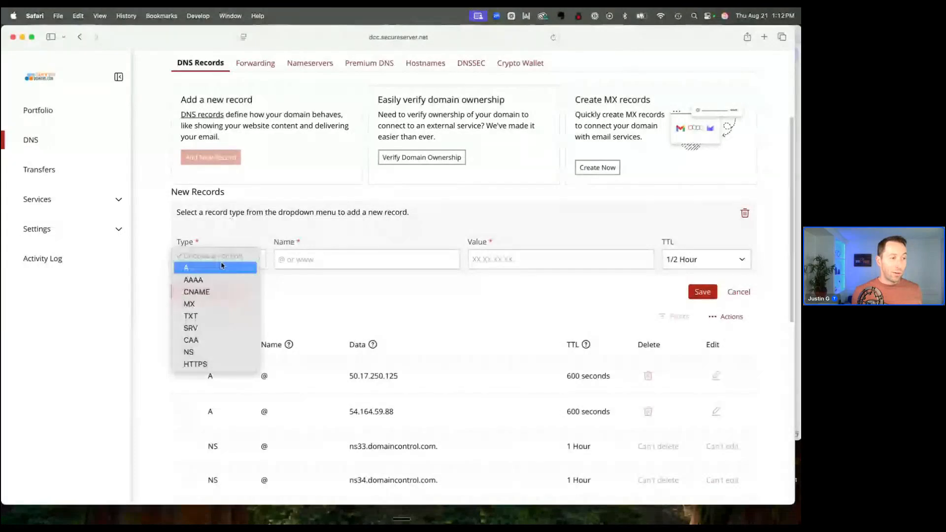
{"action": "left_click", "coordinate": [227, 292]}
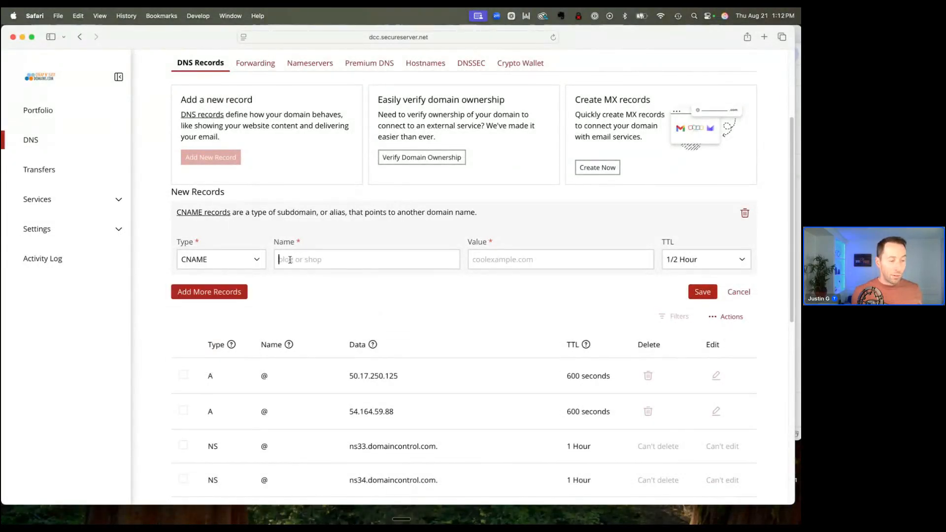
{"action": "type", "text": "www"}
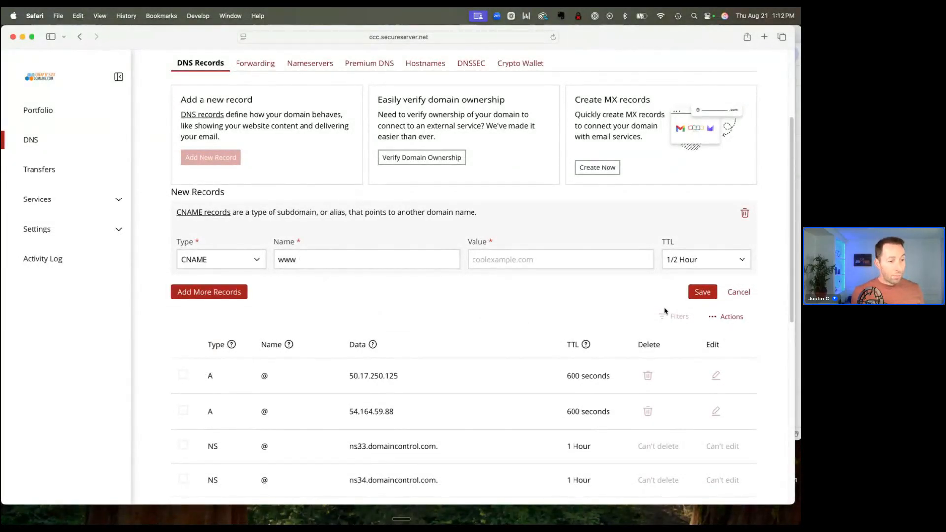
{"action": "left_click", "coordinate": [739, 292]}
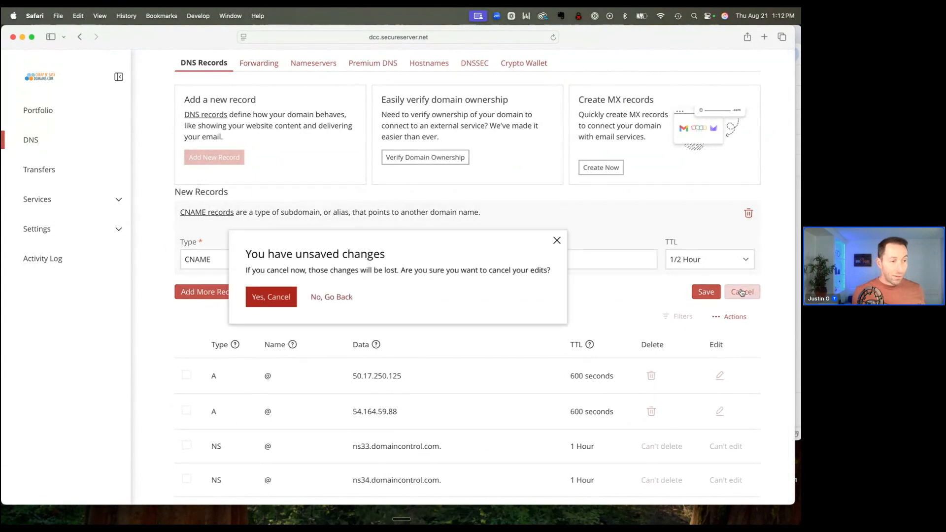
{"action": "left_click", "coordinate": [275, 297]}
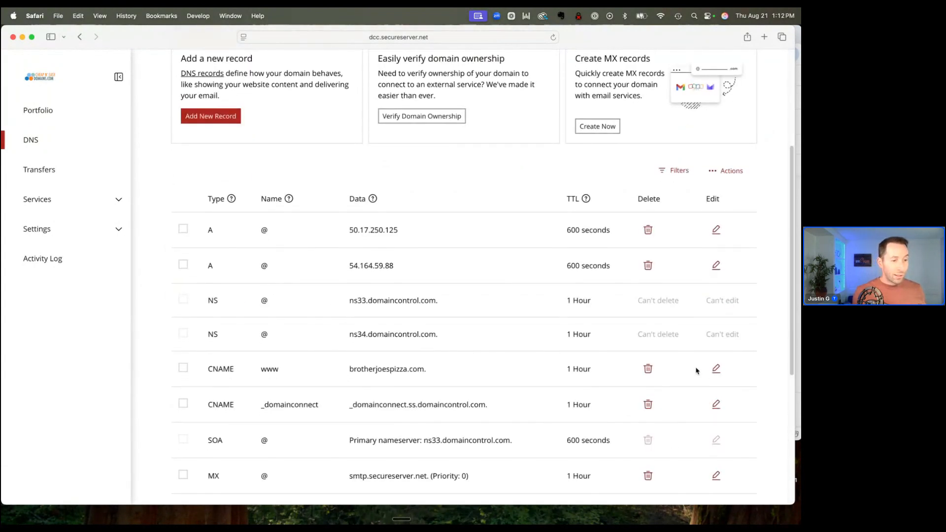
Point the existing www CNAME record to domain.multisiteadmin.com and save it.
{"action": "left_click", "coordinate": [716, 369]}
{"action": "left_click_drag", "start_coordinate": [573, 405], "coordinate": [474, 404]}
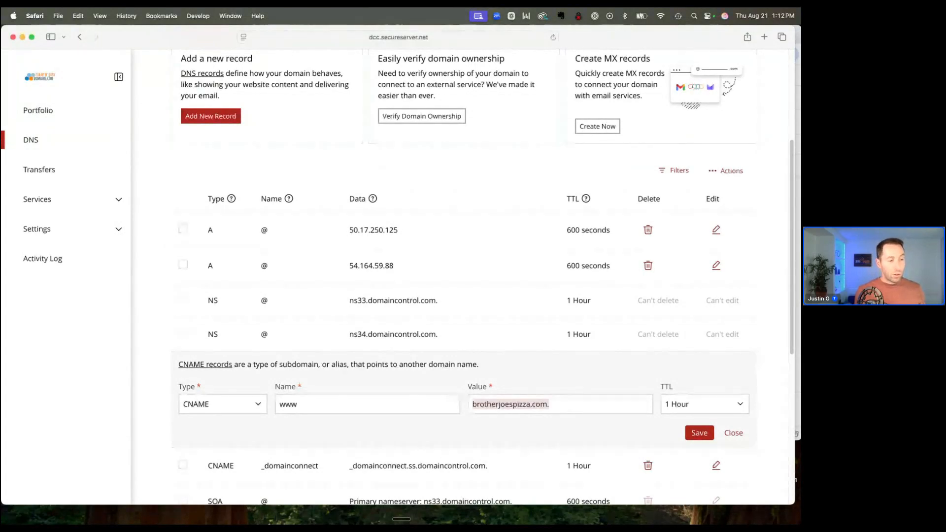
{"action": "type", "text": "domain.mu"}
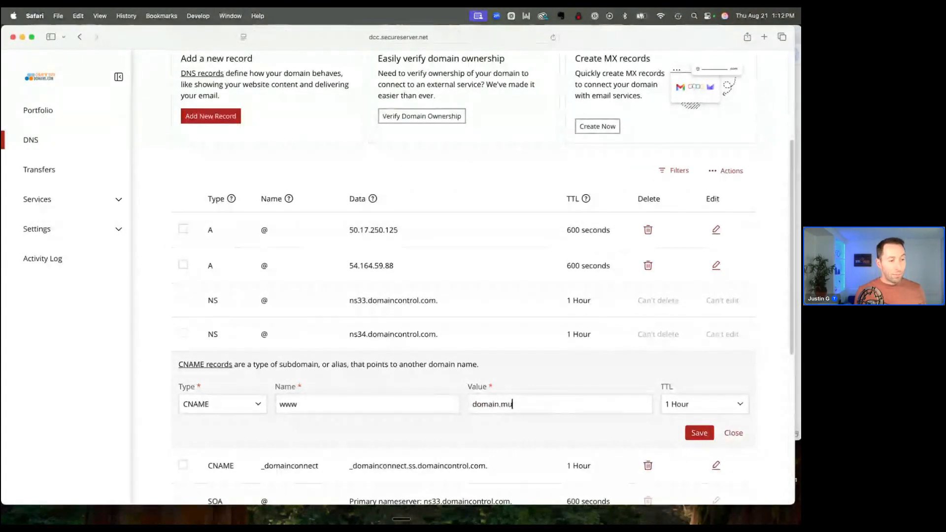
{"action": "type", "text": "ltisiteadmin.com"}
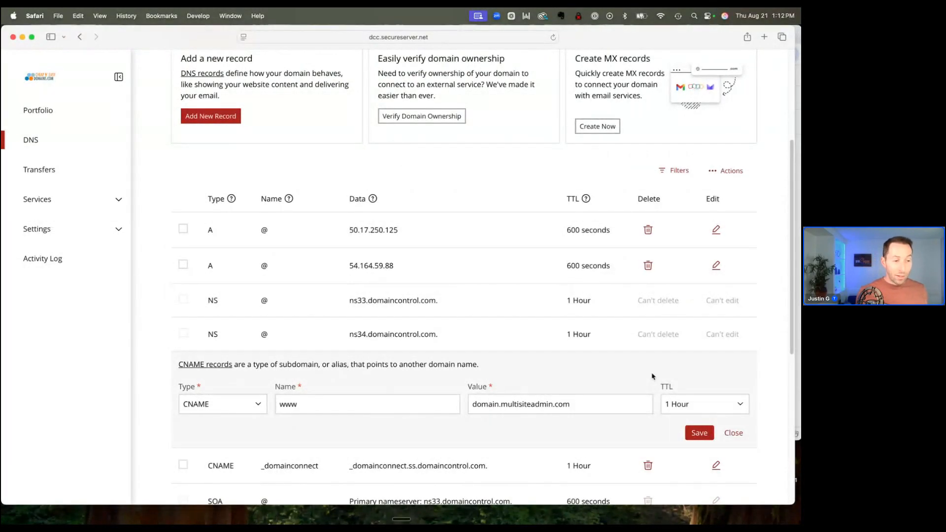
{"action": "left_click", "coordinate": [701, 433]}
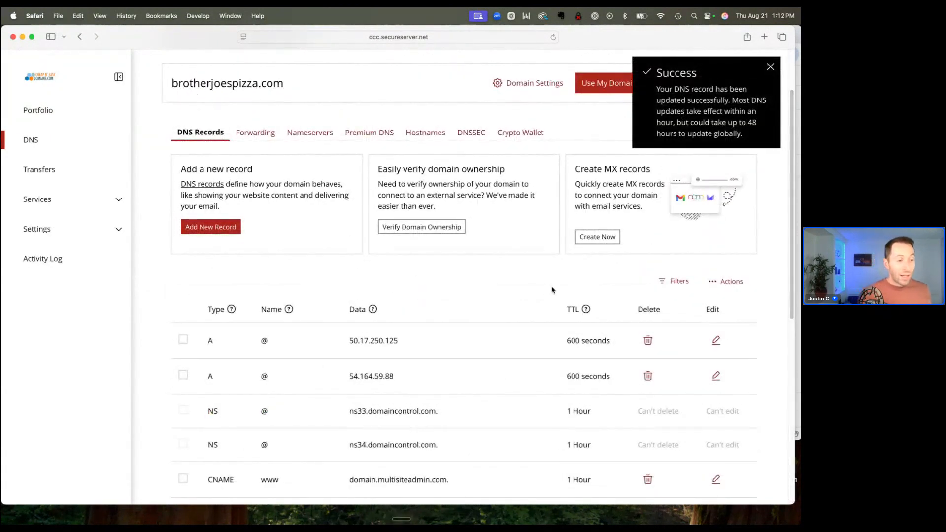
{"action": "scroll", "coordinate": [553, 289], "scroll_direction": "down", "scroll_amount": 3}
{"action": "scroll", "coordinate": [552, 290], "scroll_direction": "down", "scroll_amount": 1}
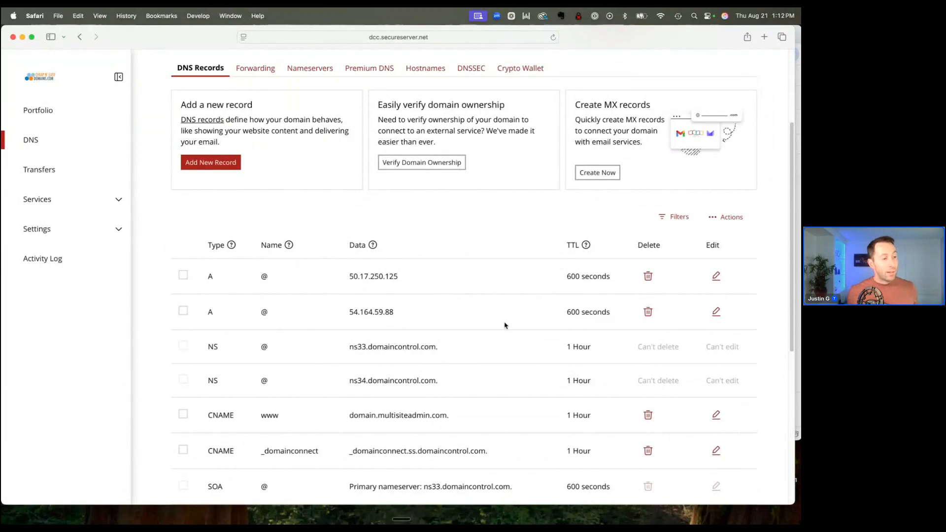
{"action": "scroll", "coordinate": [504, 325], "scroll_direction": "down", "scroll_amount": 1}
{"action": "scroll", "coordinate": [505, 326], "scroll_direction": "down", "scroll_amount": 3}
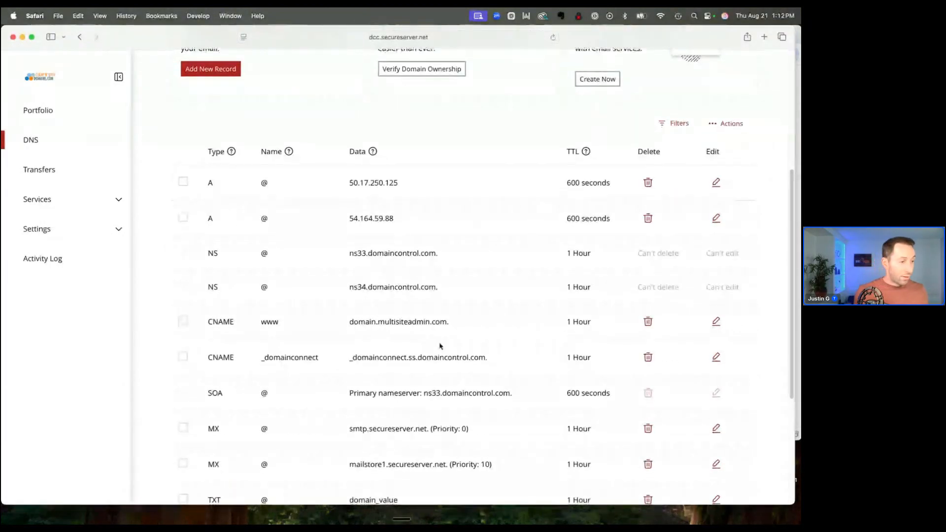
{"action": "scroll", "coordinate": [438, 344], "scroll_direction": "down", "scroll_amount": 2}
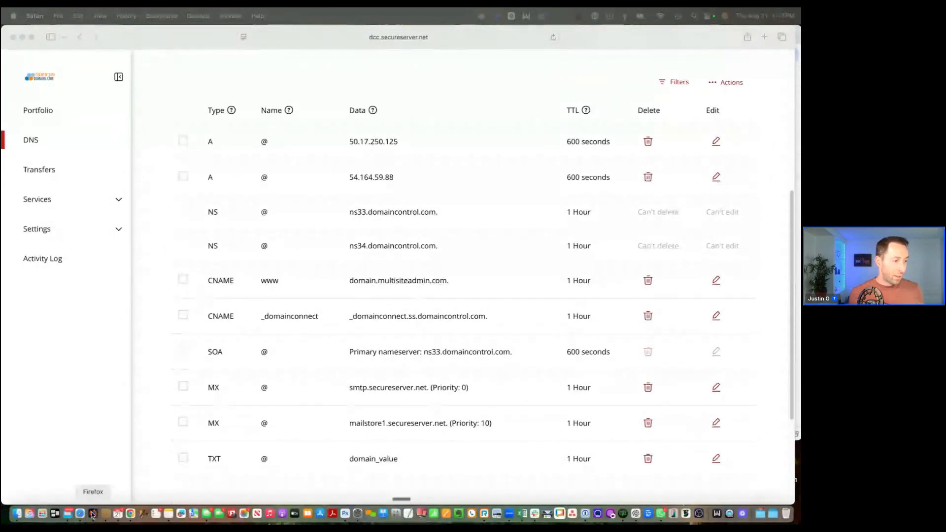
Switch to the presentation in Firefox and reveal the first point on the Troubleshooting slide.
{"action": "left_click", "coordinate": [93, 514]}
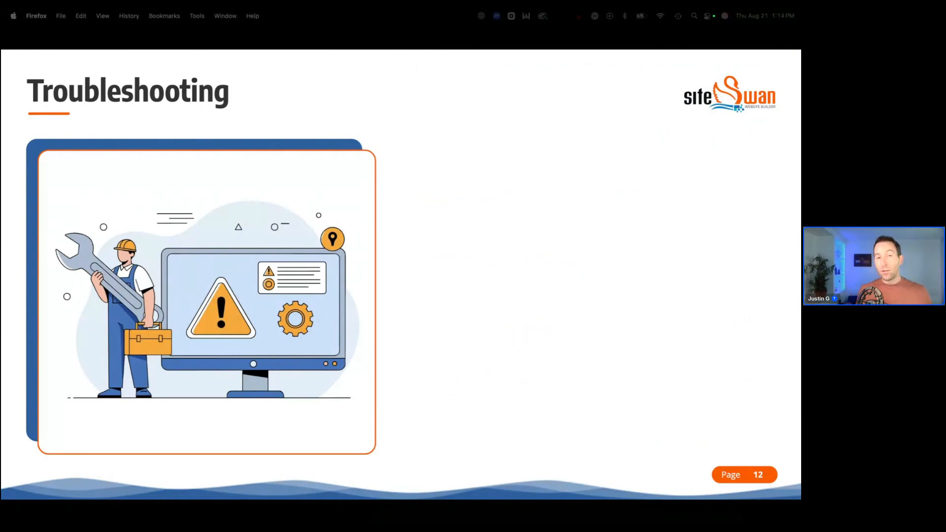
{"action": "key", "text": "Right"}
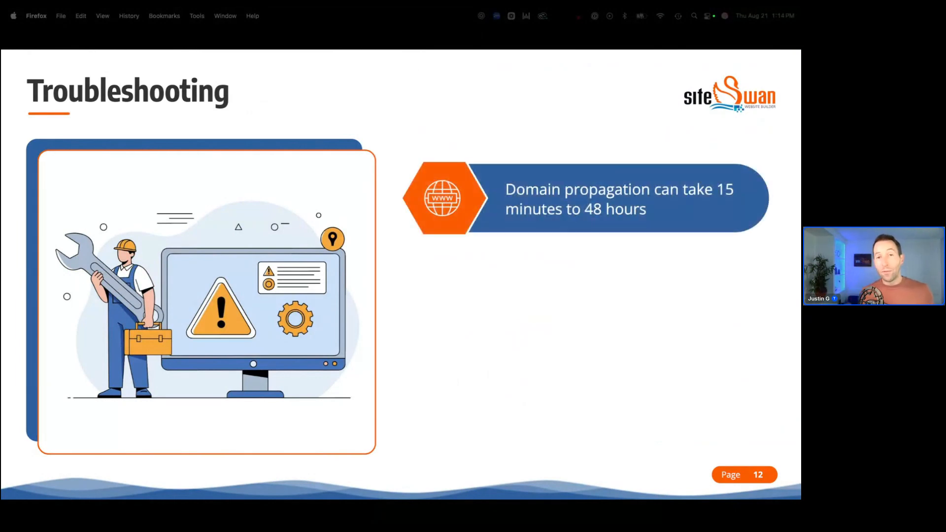